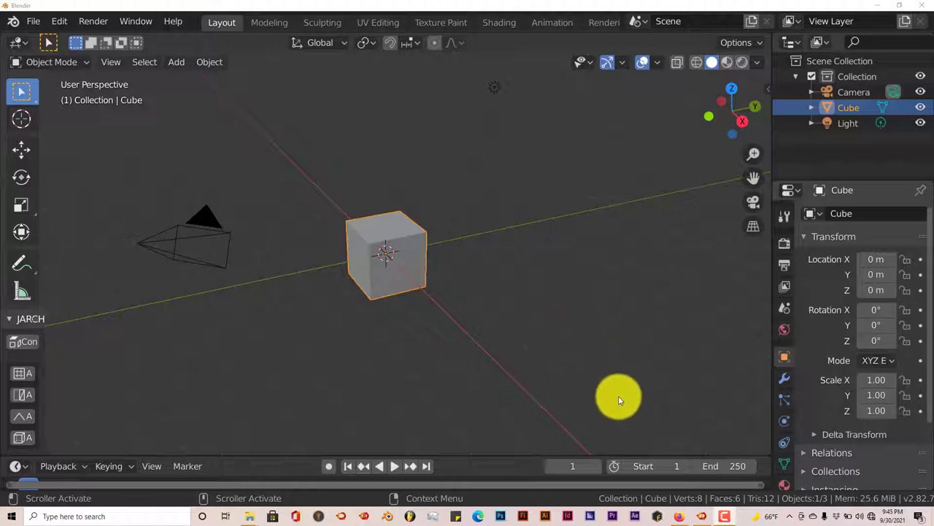
- Bring up Firefox showing the JARCH-Vis GitHub repository page
left_click(678, 517)
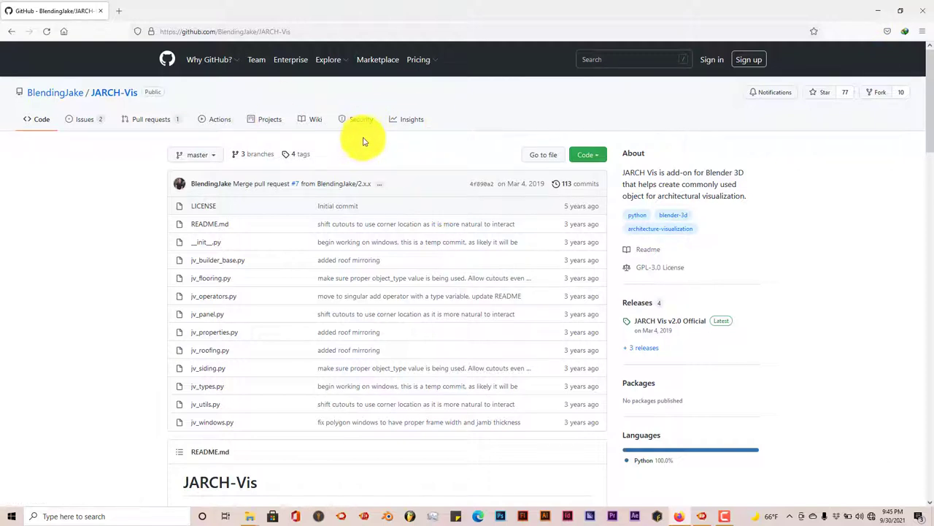
- Minimize the browser to return to Blender's default cube scene
left_click(884, 13)
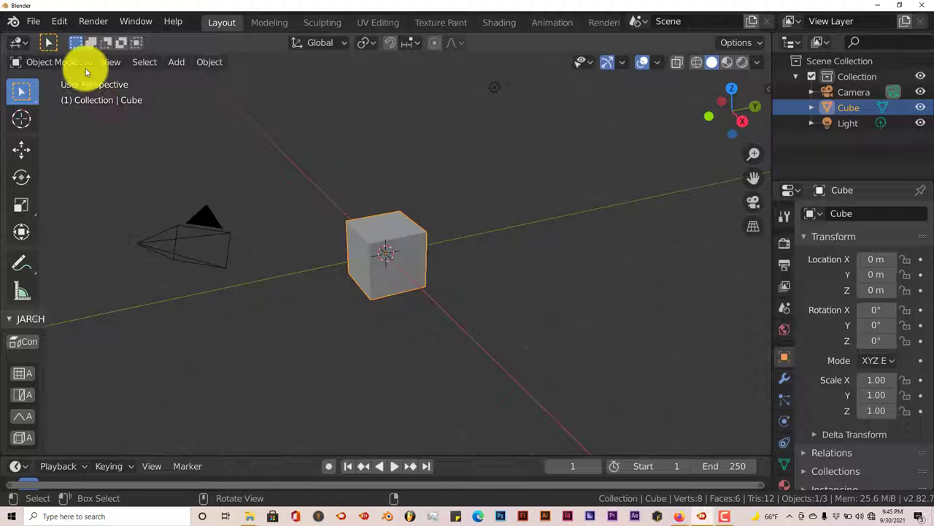
- In Preferences > Add-ons, search 'jar', enable Add Mesh: JARCH Vis, and close Preferences
left_click(64, 25)
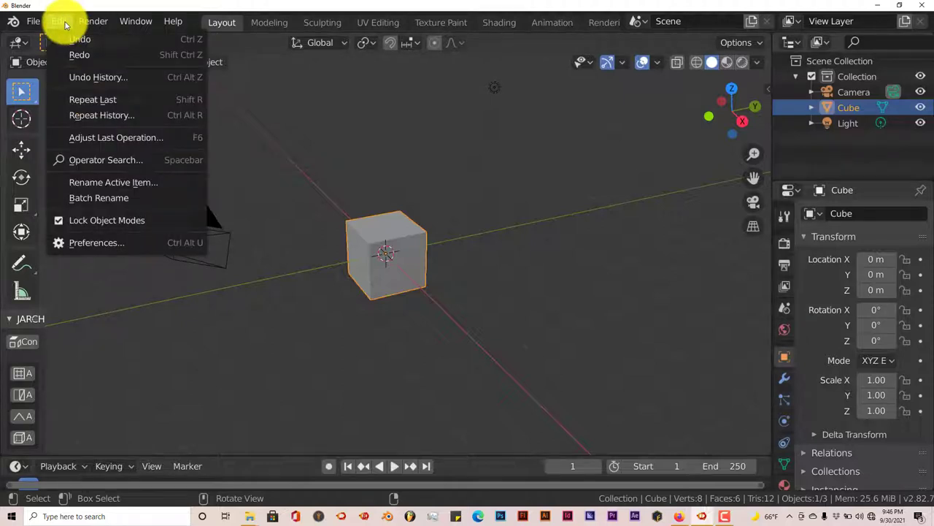
left_click(81, 244)
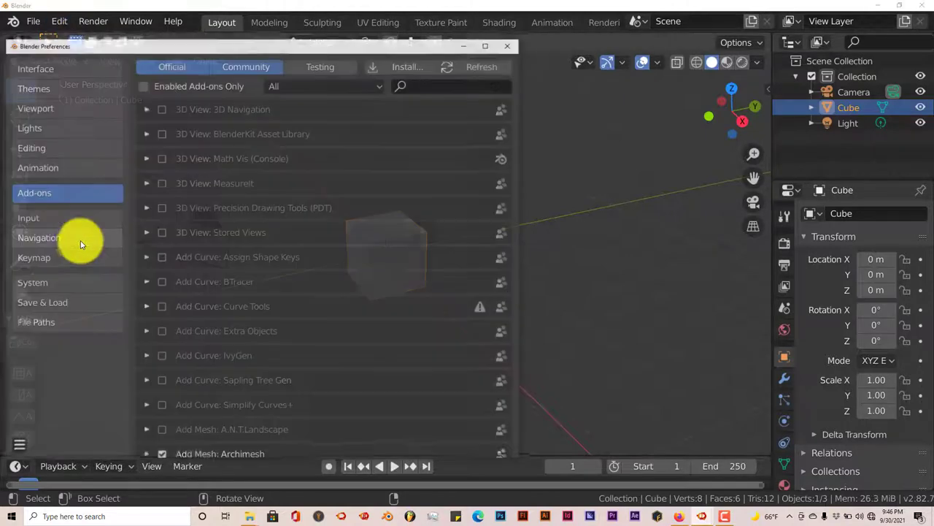
left_click(409, 67)
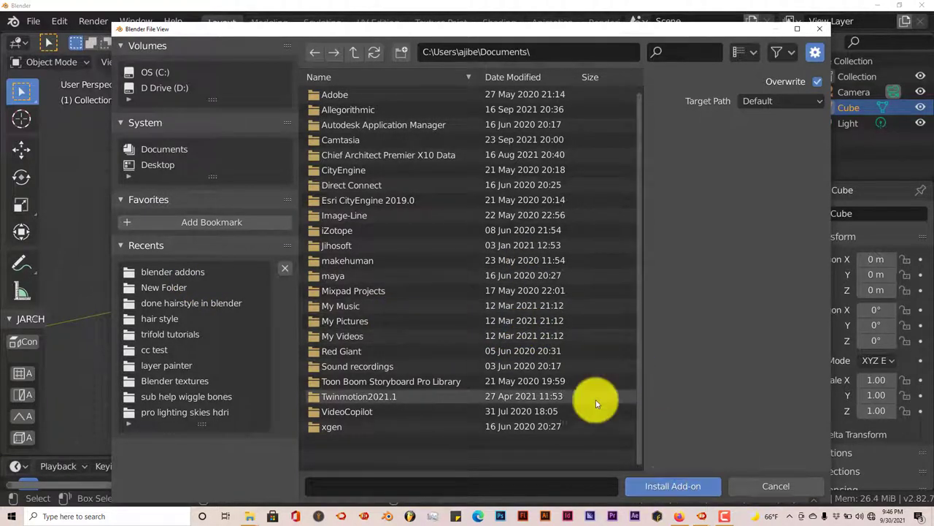
left_click(820, 28)
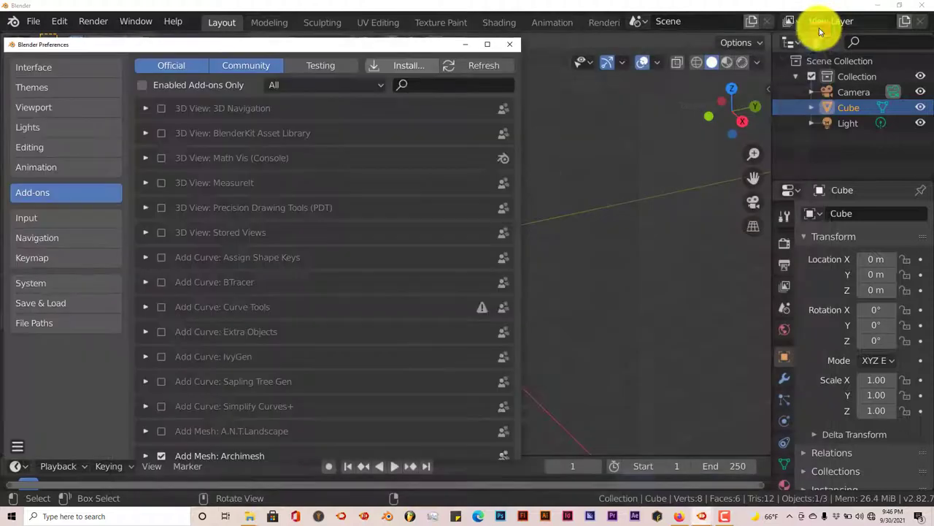
left_click(435, 87)
type("jar")
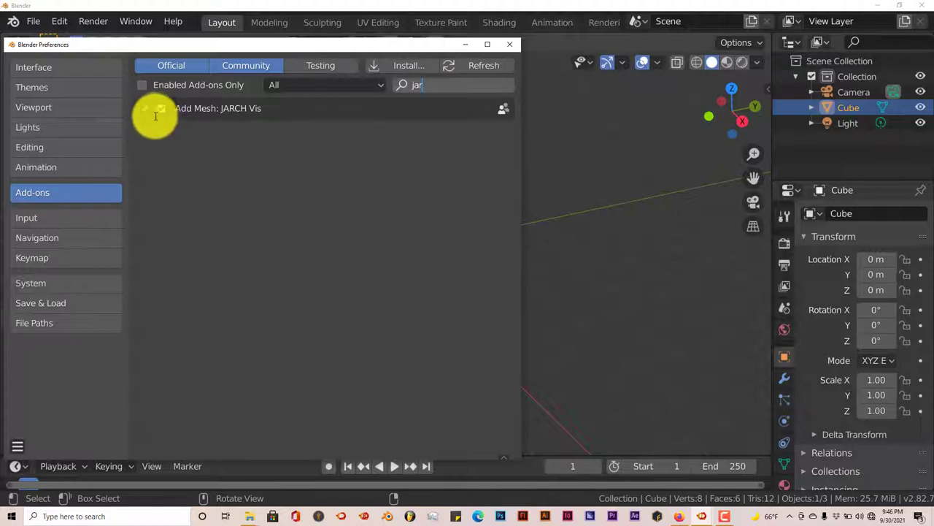
left_click(160, 109)
left_click(508, 43)
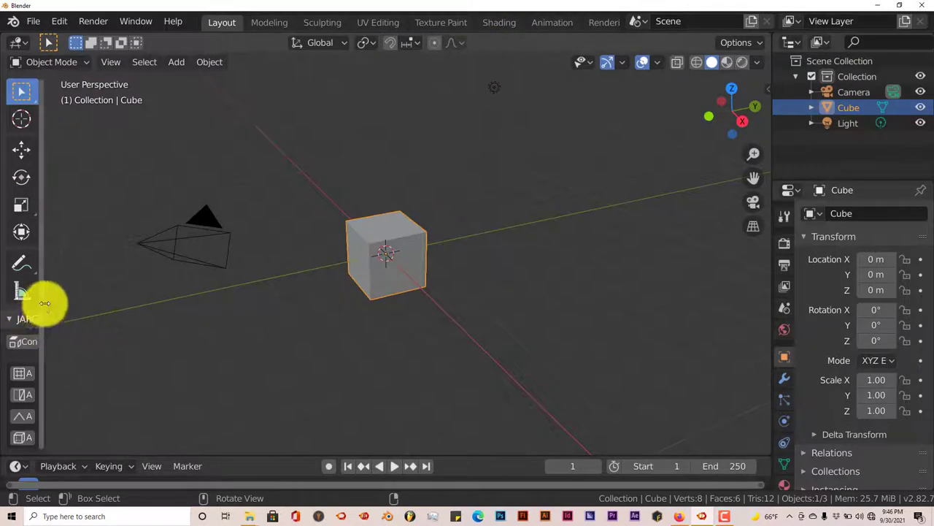
- Widen the toolbar so JARCH Vis buttons show full labels, then zoom and orbit around the cube
left_click_drag(41, 303, 107, 310)
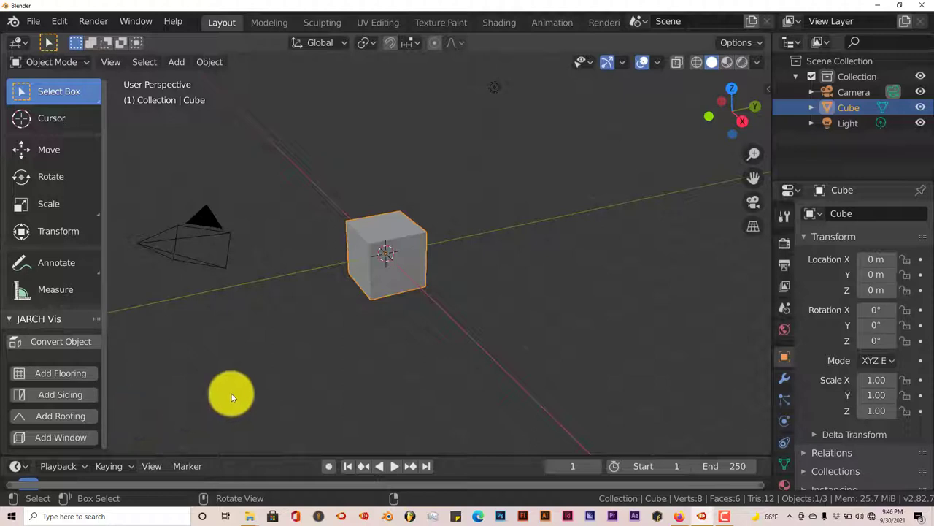
scroll(255, 389, "up", 5)
middle_click_drag(317, 321, 372, 212)
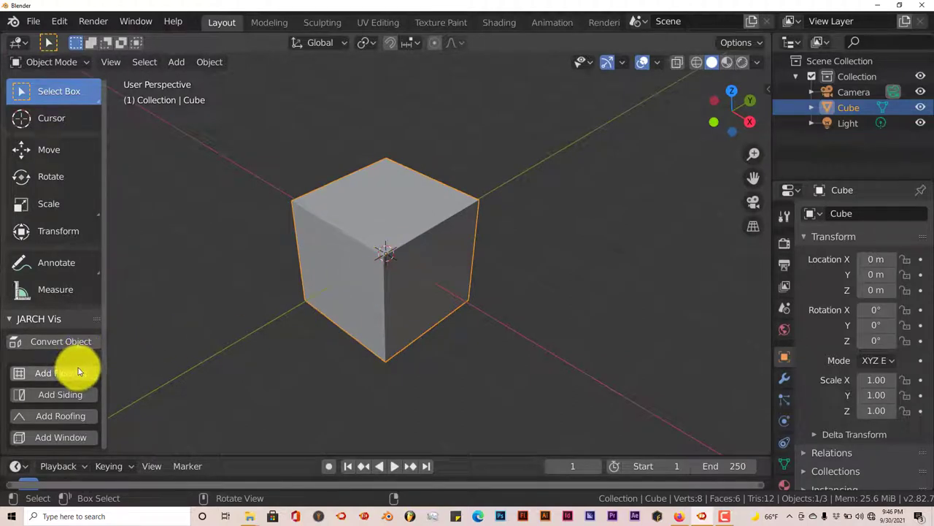
middle_click_drag(313, 324, 293, 325)
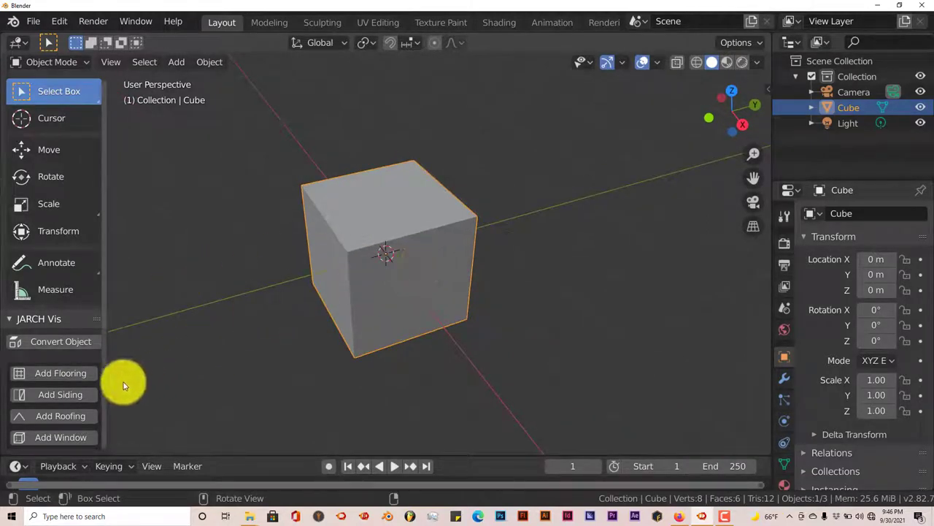
- Add a JARCH Vis flooring object and orient the view so it runs horizontally
left_click(53, 377)
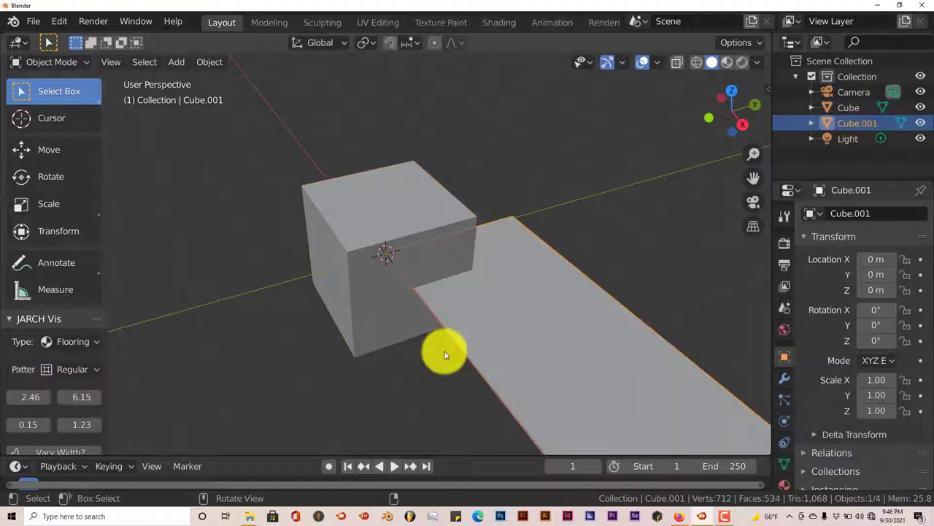
middle_click_drag(444, 351, 464, 359)
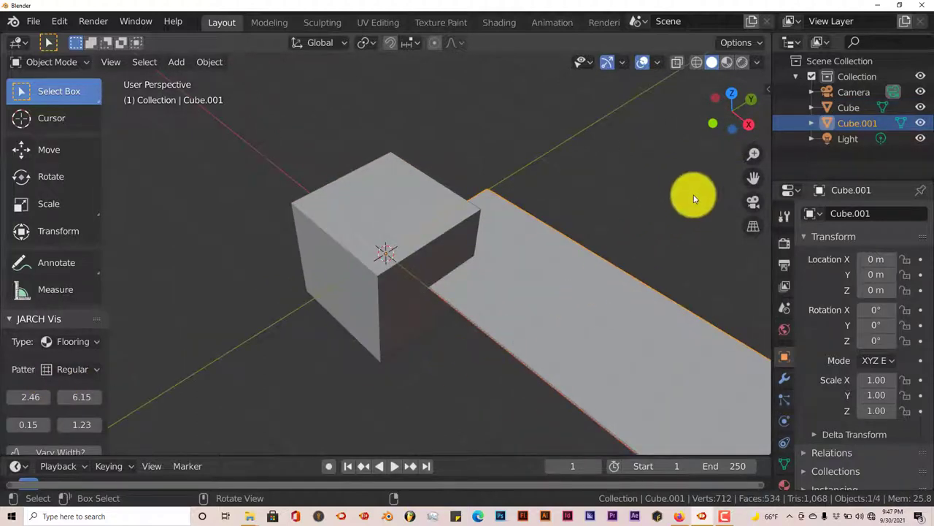
left_click_drag(750, 178, 642, 170)
middle_click_drag(642, 170, 400, 338)
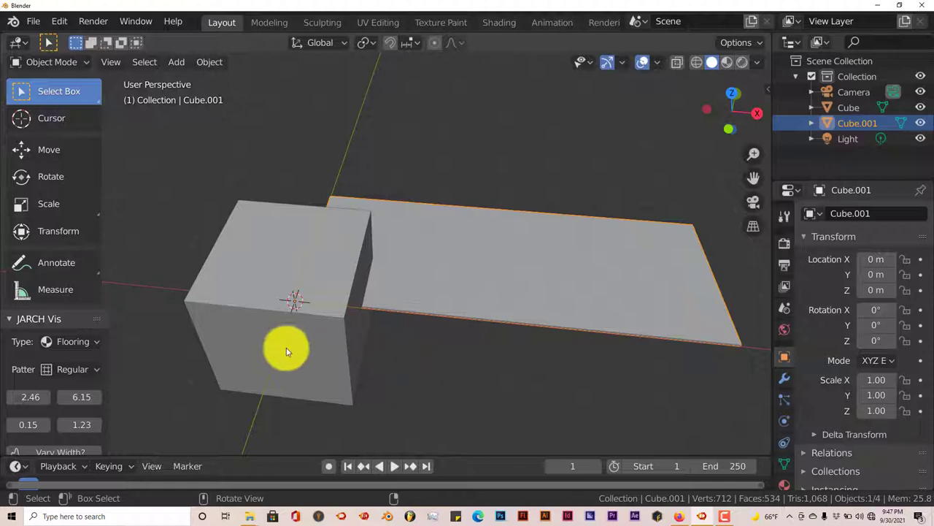
- Delete the default cube, leaving only the flooring
left_click(243, 315)
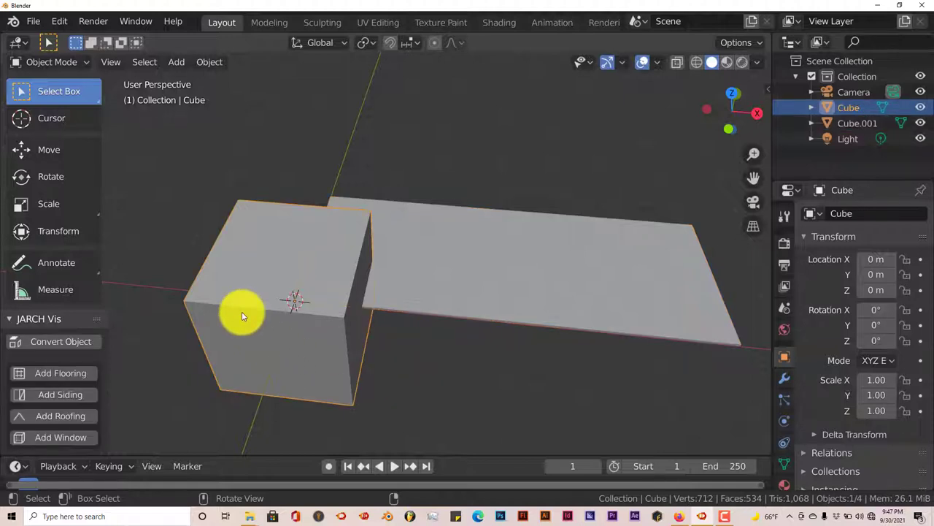
key("Delete")
middle_click_drag(387, 365, 396, 346)
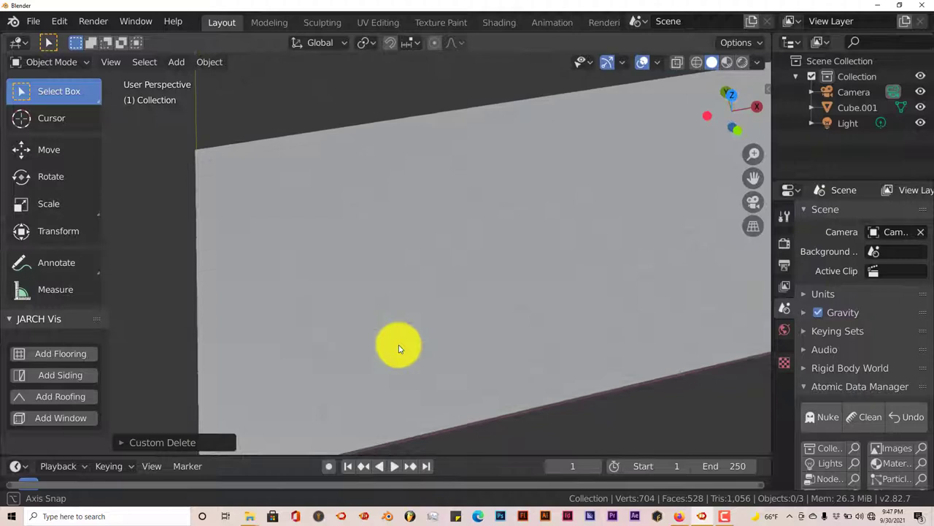
- Switch flooring Cube.001's pattern to Chevron and orbit to inspect the zigzag boards
left_click(348, 337)
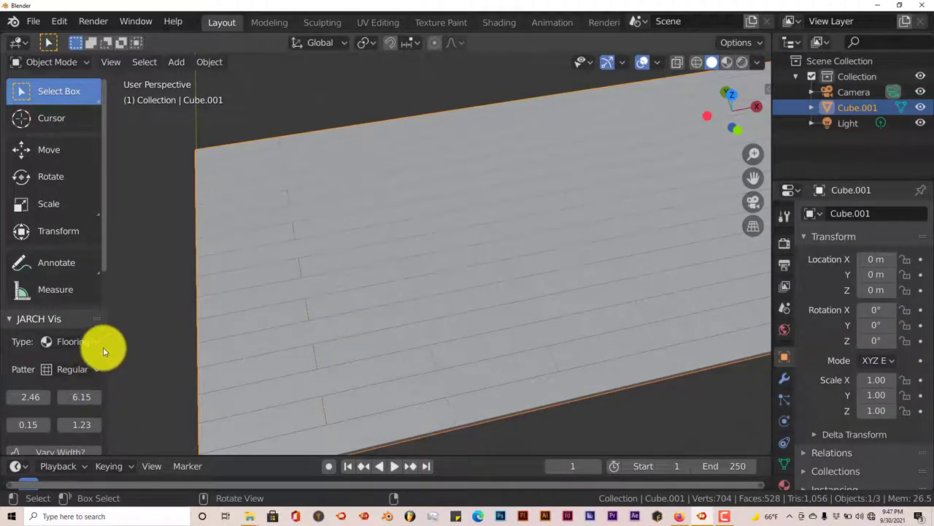
left_click_drag(108, 340, 127, 342)
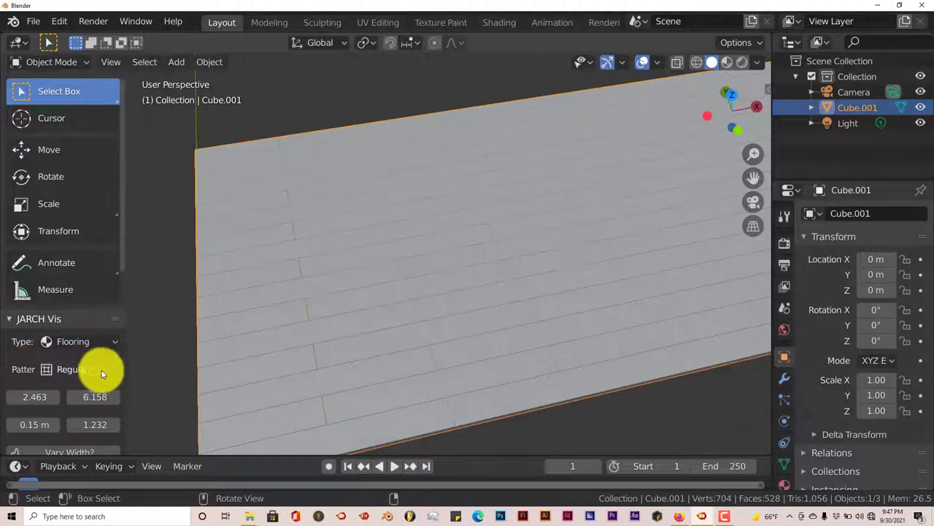
left_click(73, 369)
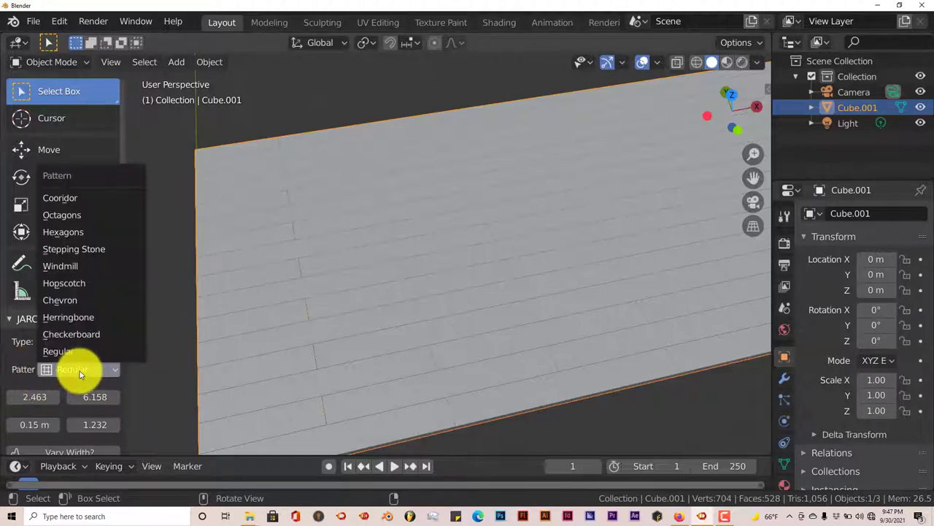
left_click(87, 299)
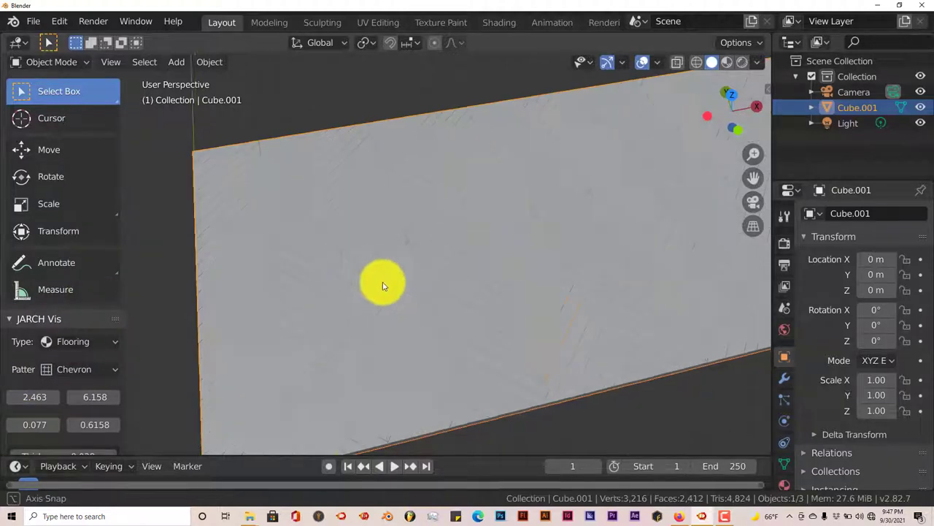
middle_click_drag(382, 286, 394, 283)
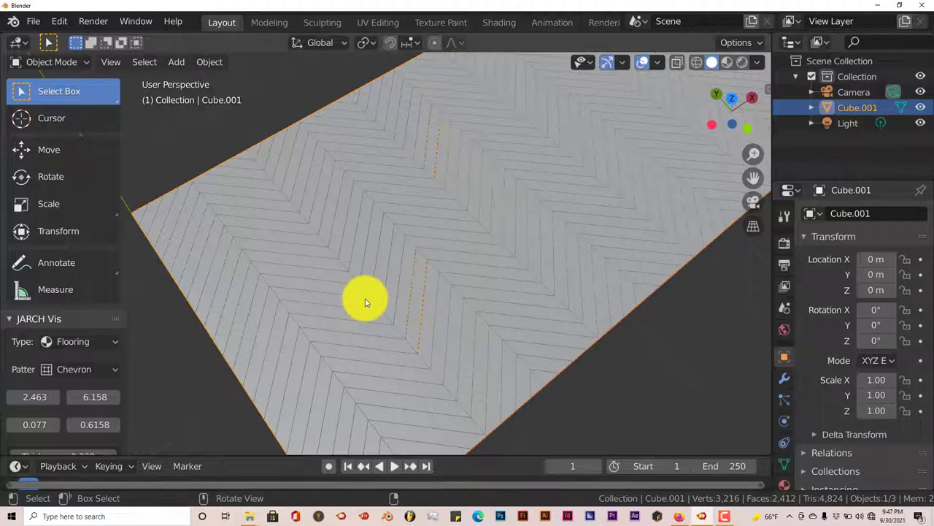
mouse_move(366, 302)
middle_mouse_down()
mouse_move(372, 282)
mouse_move(365, 298)
mouse_move(379, 303)
middle_mouse_up()
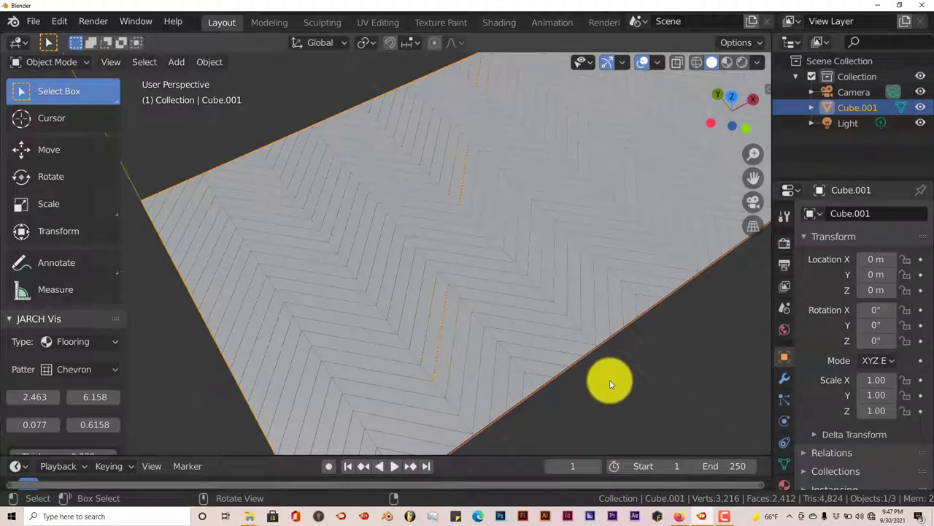
left_click(609, 380)
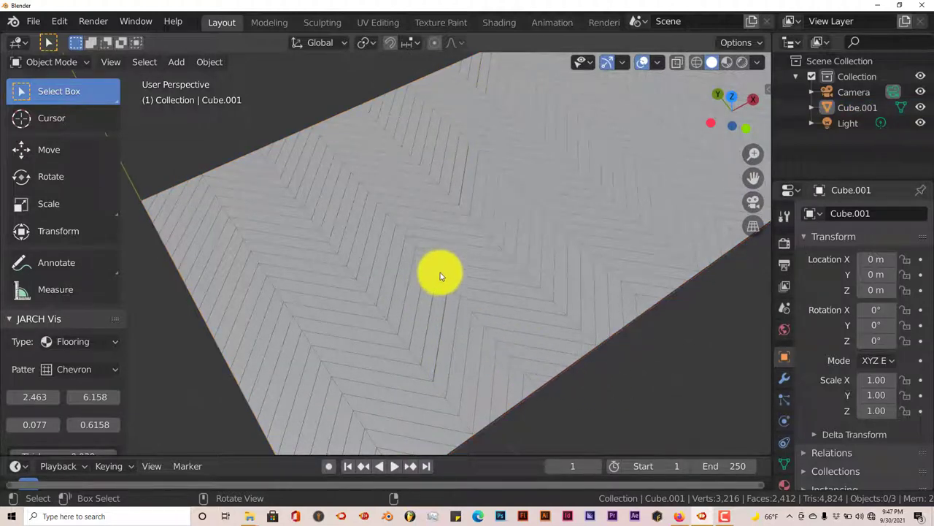
scroll(442, 281, "down", 1)
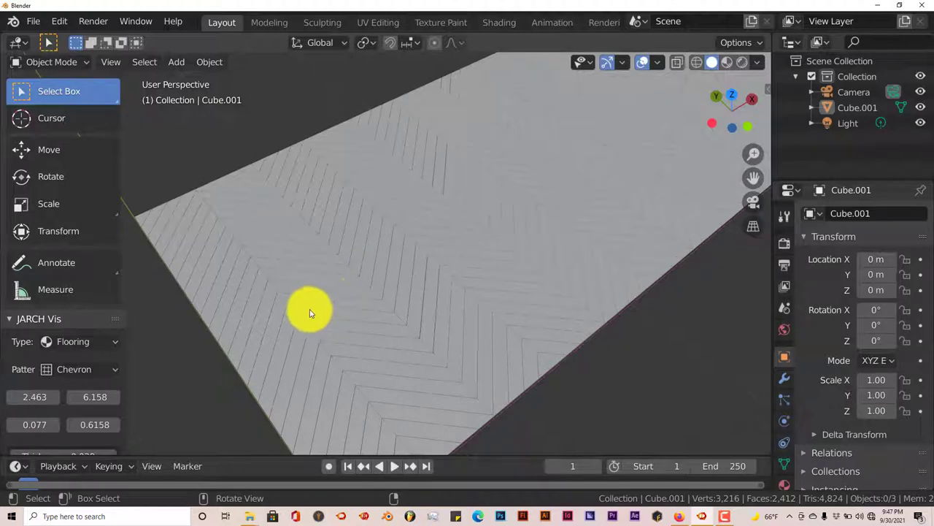
middle_click_drag(369, 265, 365, 284)
left_click(365, 284)
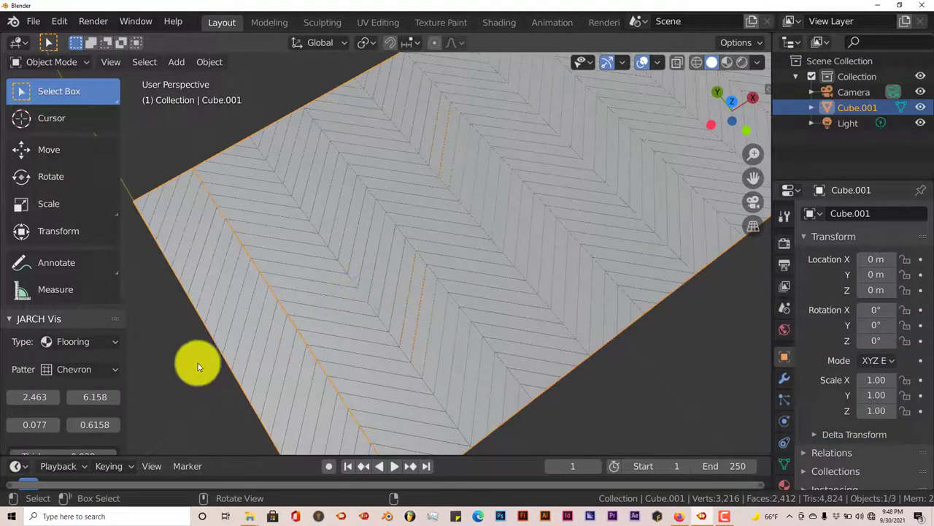
left_click(108, 369)
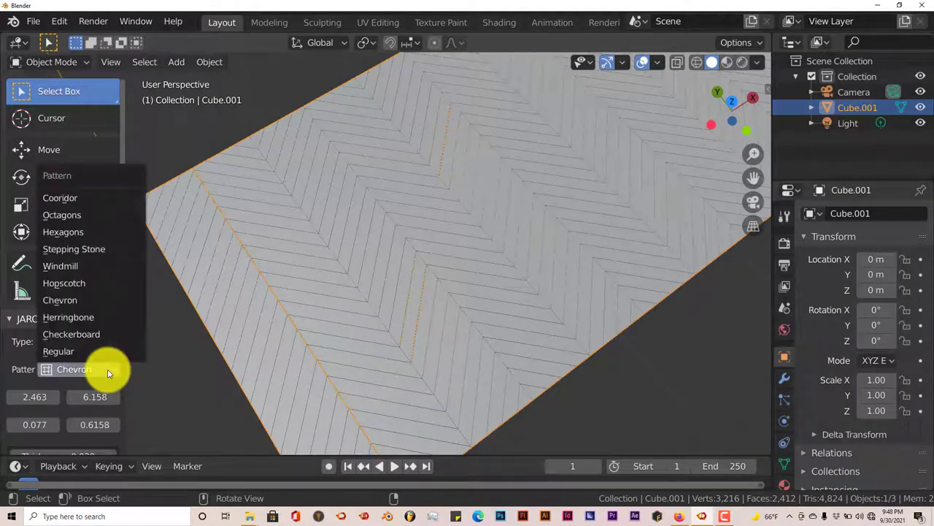
left_click(88, 285)
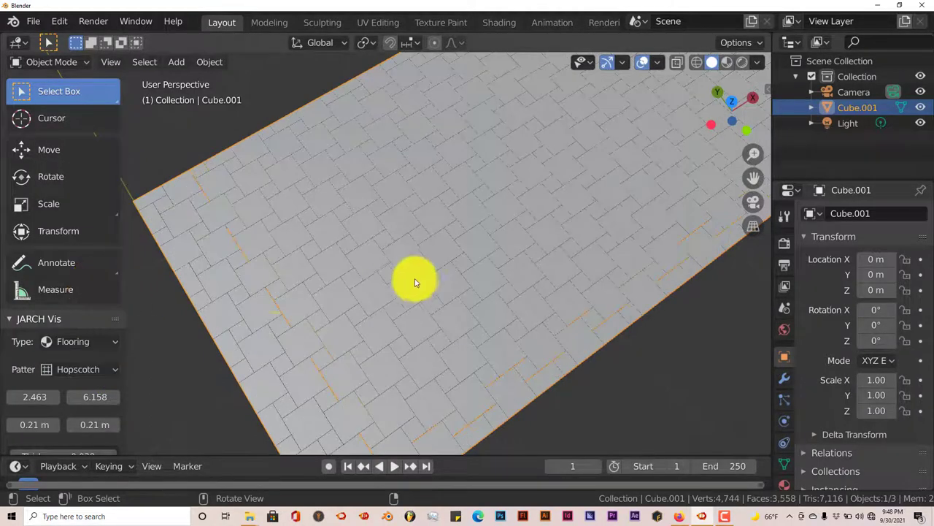
middle_click_drag(415, 277, 370, 291)
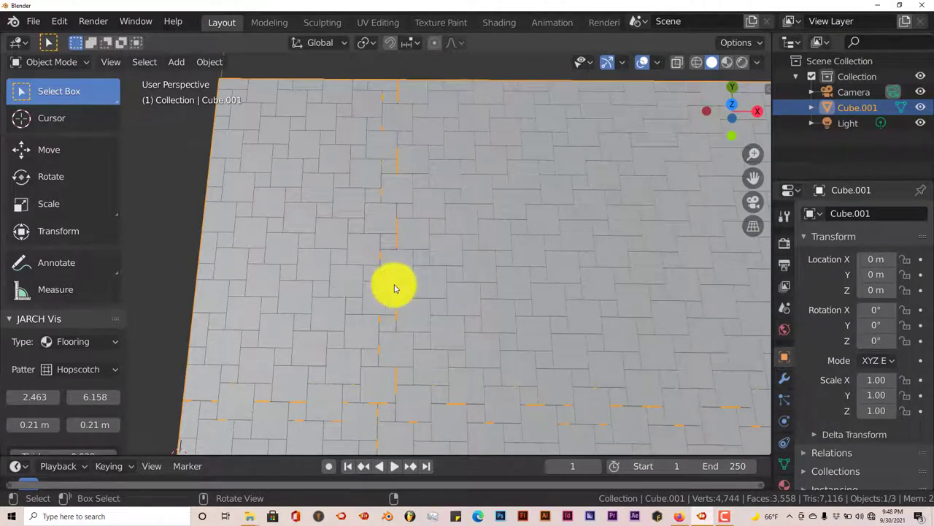
middle_click_drag(393, 291, 411, 284)
scroll(378, 294, "up", 4)
scroll(378, 296, "down", 5)
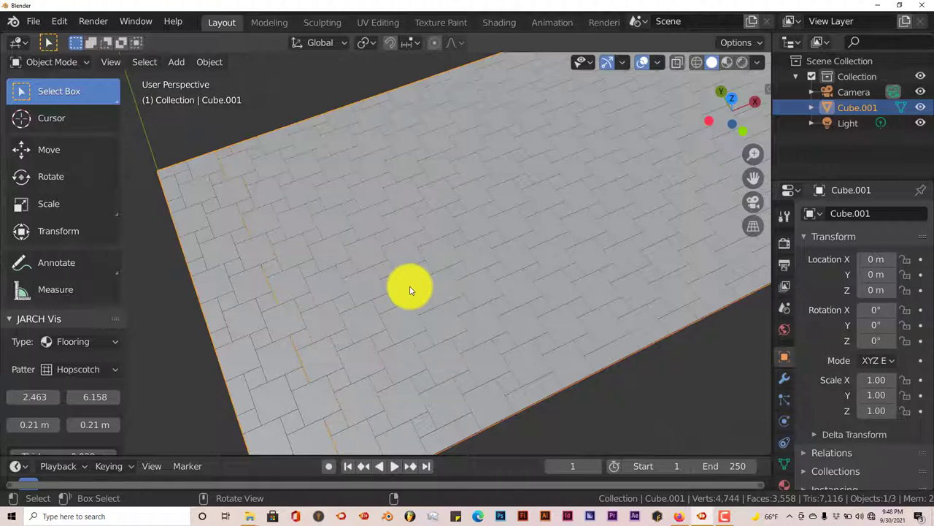
middle_click_drag(410, 290, 429, 292)
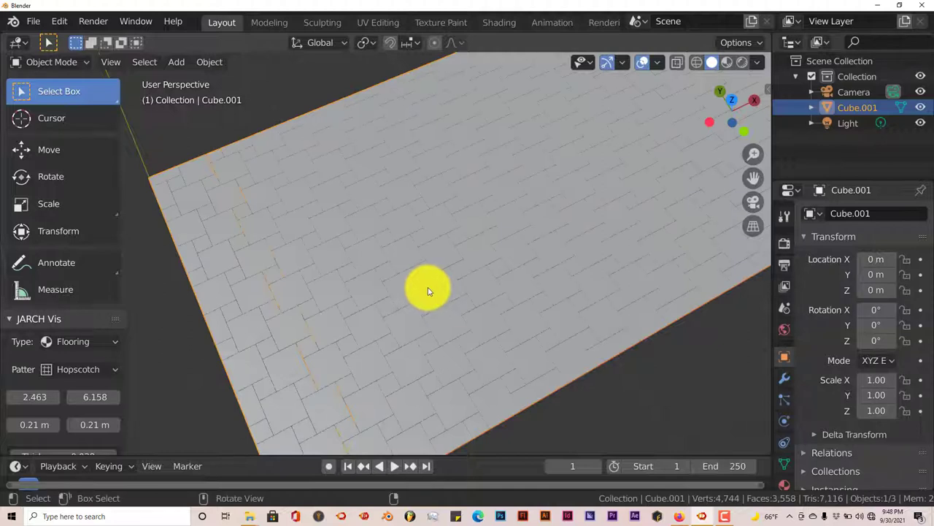
middle_click_drag(434, 251, 375, 302)
key("Tab")
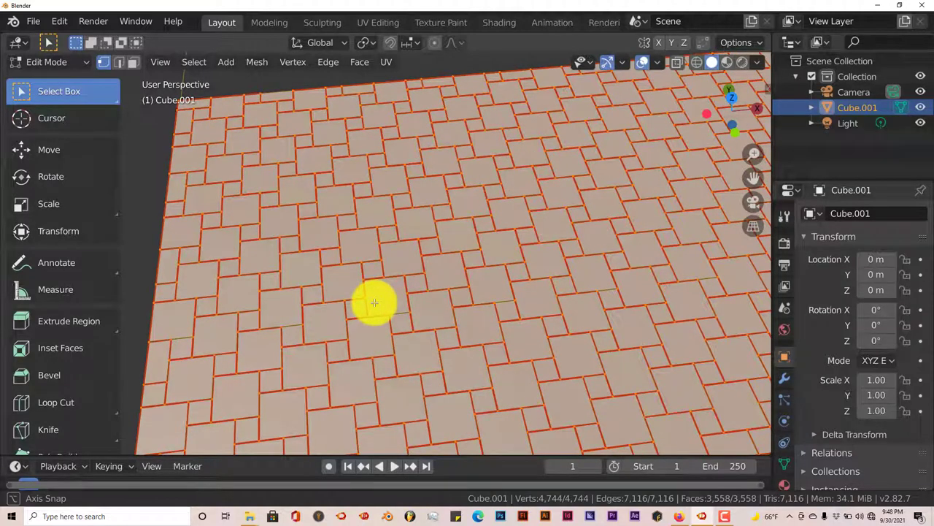
middle_click_drag(375, 302, 376, 314)
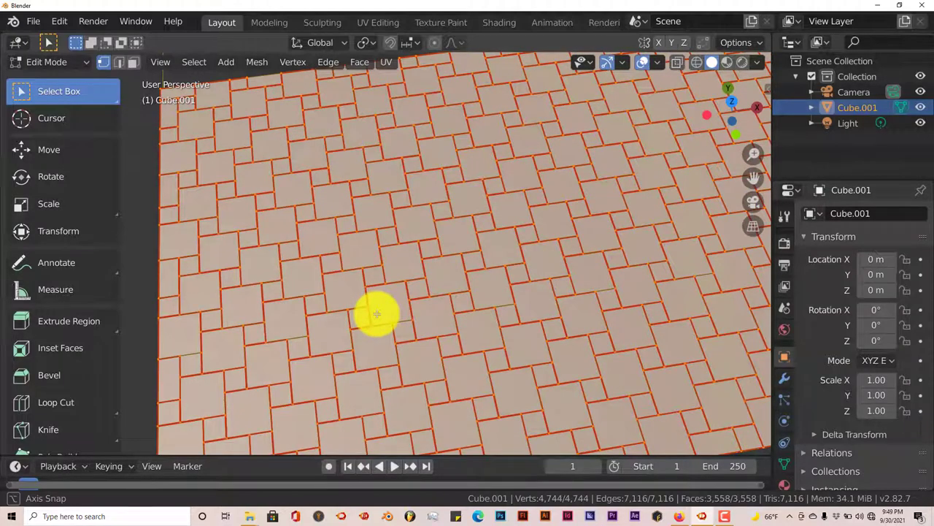
middle_click_drag(377, 314, 357, 305)
scroll(373, 315, "up", 2)
key("Tab")
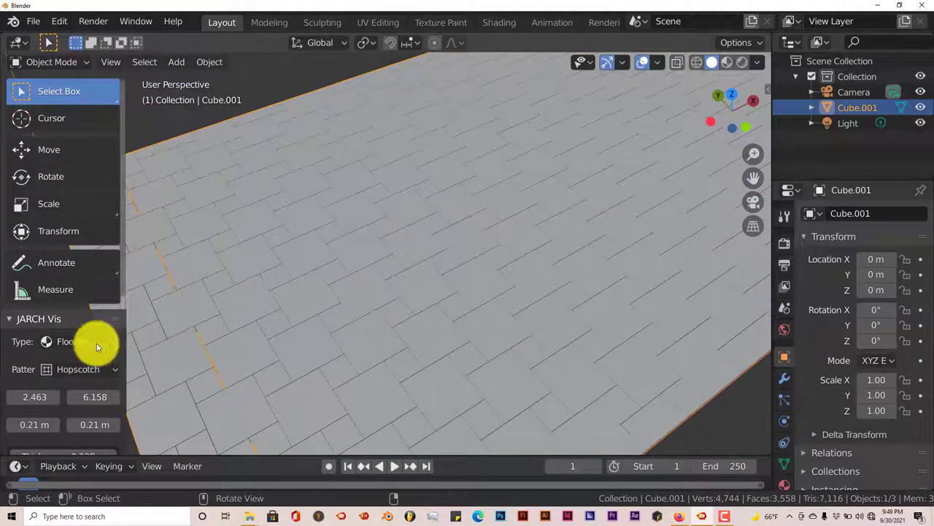
- Try the Stepping Stone pattern, then settle on Hexagons for the floor tiles
left_click(91, 368)
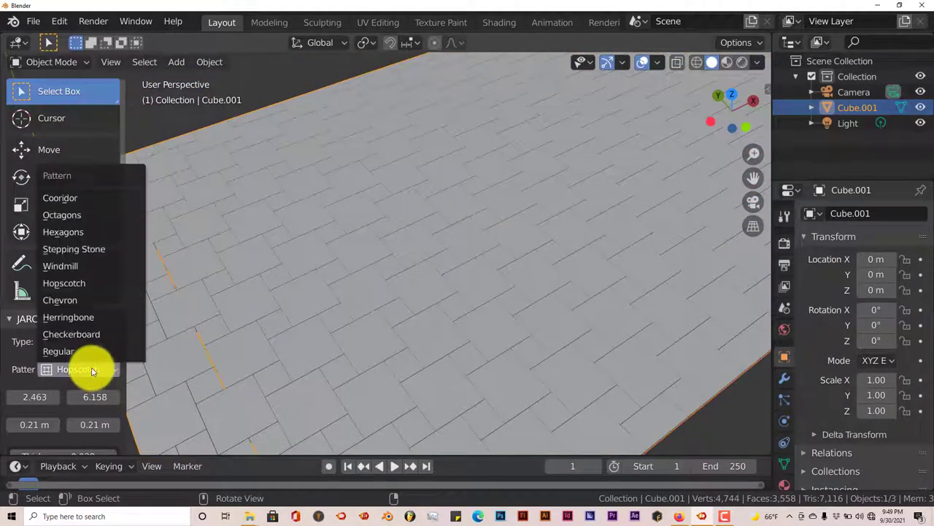
left_click(89, 249)
scroll(286, 328, "down", 3)
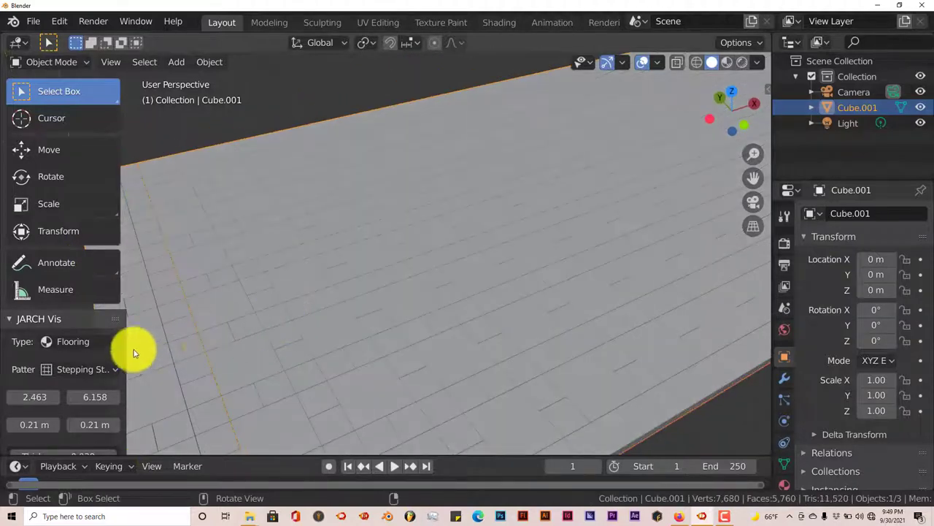
left_click(92, 369)
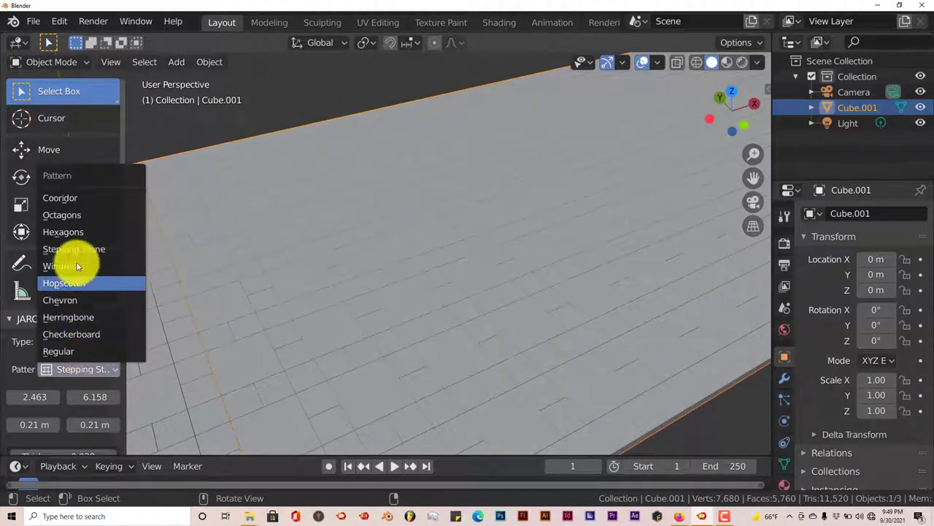
left_click(76, 233)
middle_click_drag(333, 329, 422, 401)
scroll(451, 372, "down", 2)
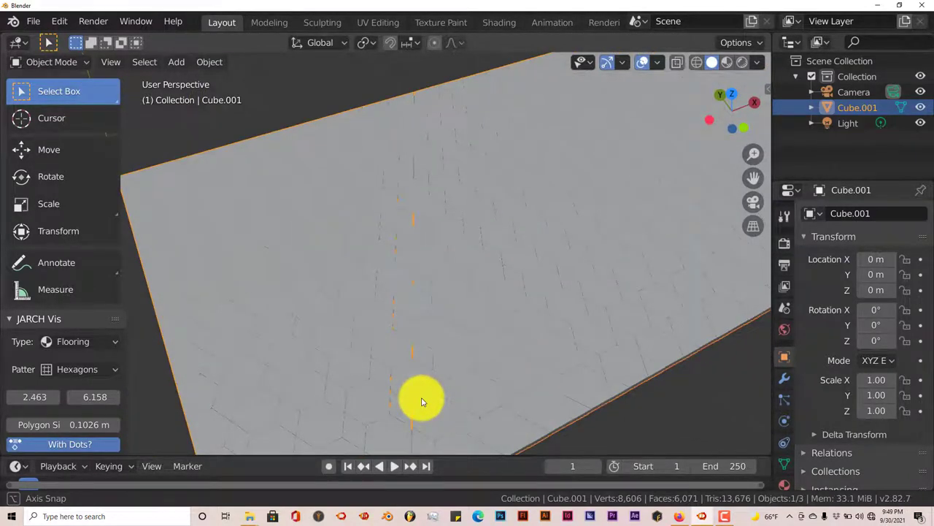
- Widen the toolbar and scroll the JARCH Vis panel down to the Add buttons
middle_click_drag(422, 402, 428, 365)
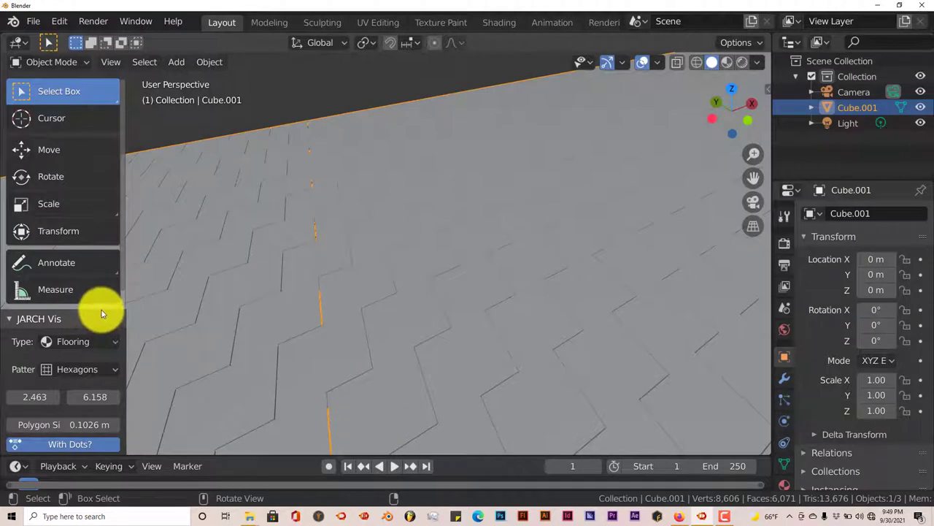
left_click_drag(127, 322, 154, 325)
scroll(97, 382, "down", 4)
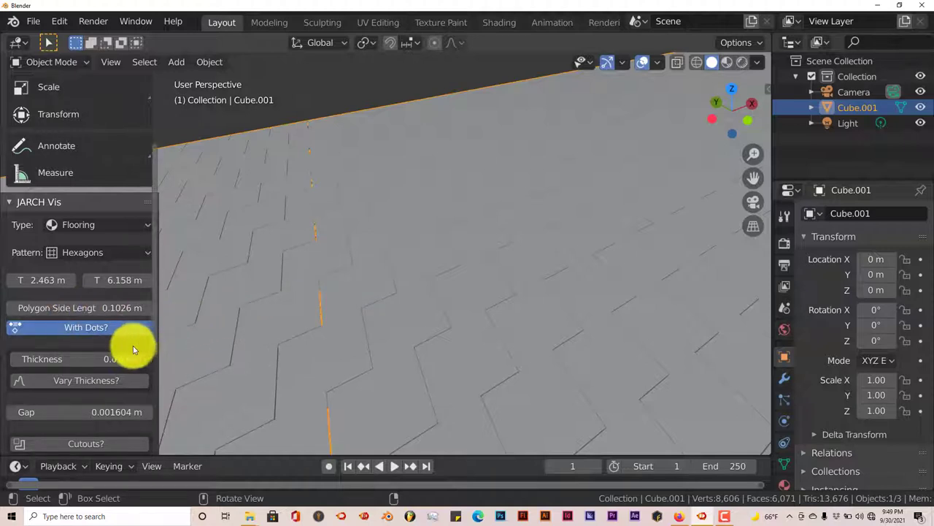
scroll(81, 378, "down", 1)
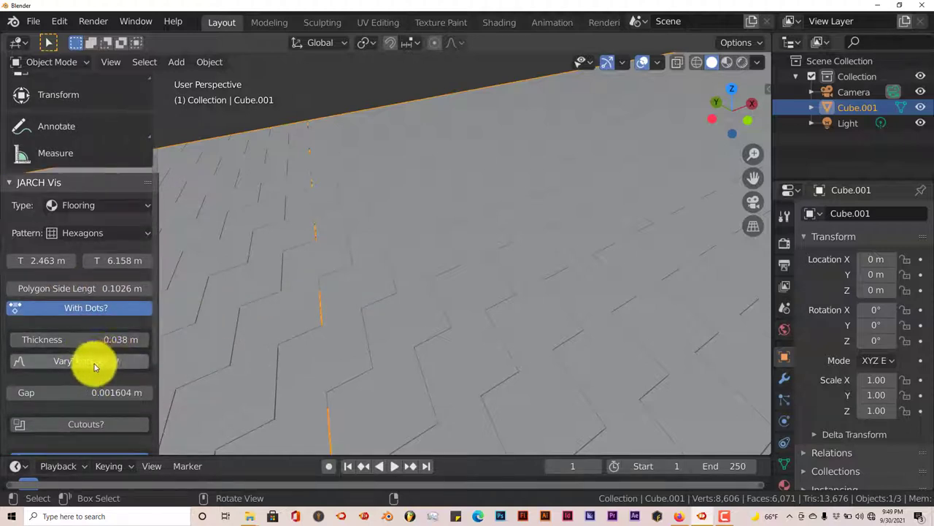
scroll(94, 367, "down", 8)
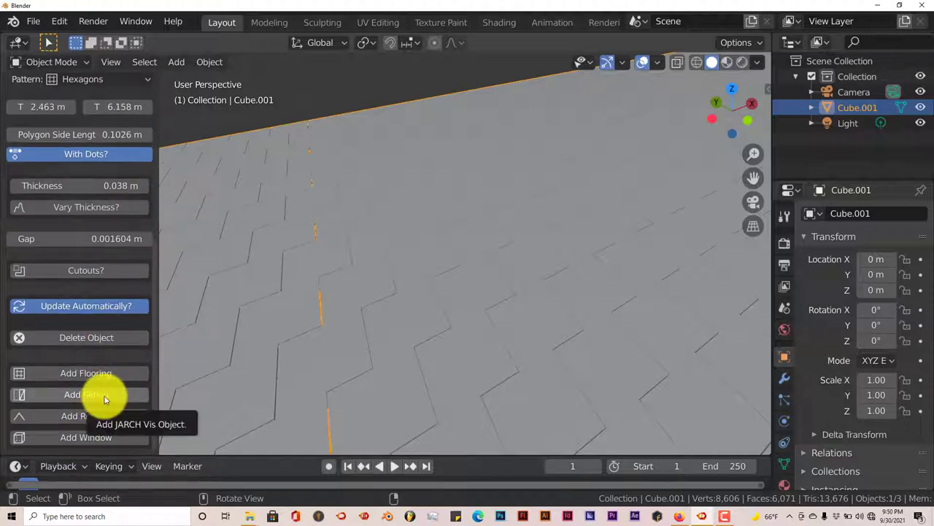
- Add a JARCH Vis siding wall and orient the view so it faces the viewer
left_click(104, 399)
scroll(278, 361, "down", 5)
middle_click_drag(278, 360, 402, 360)
left_click_drag(747, 181, 705, 272)
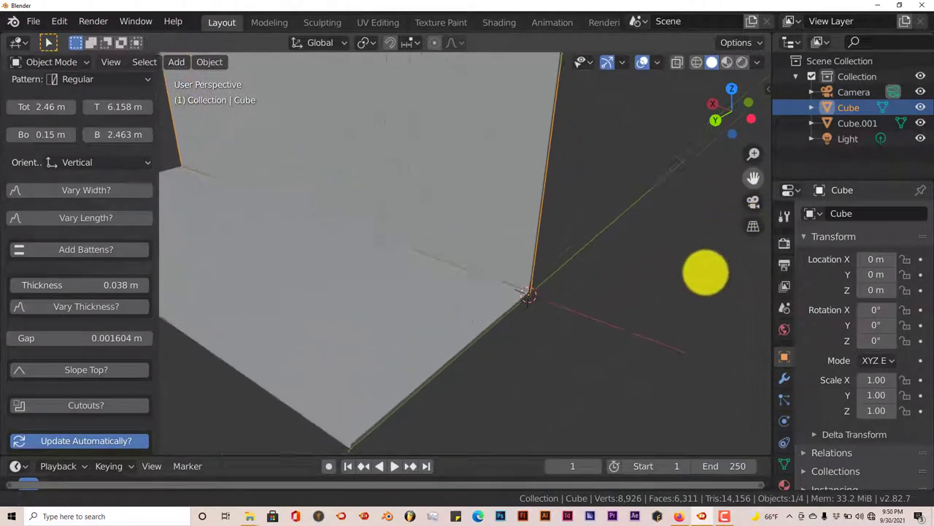
middle_click_drag(705, 272, 295, 257)
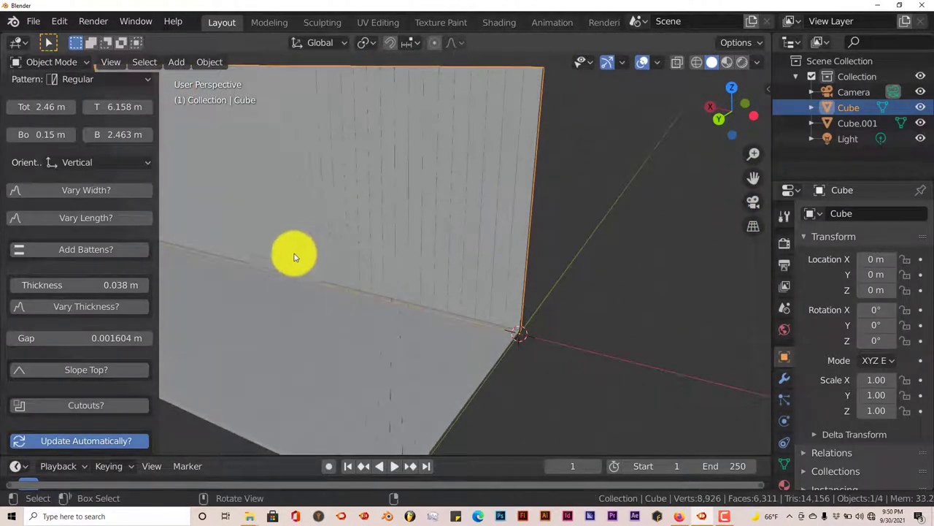
scroll(88, 234, "up", 5)
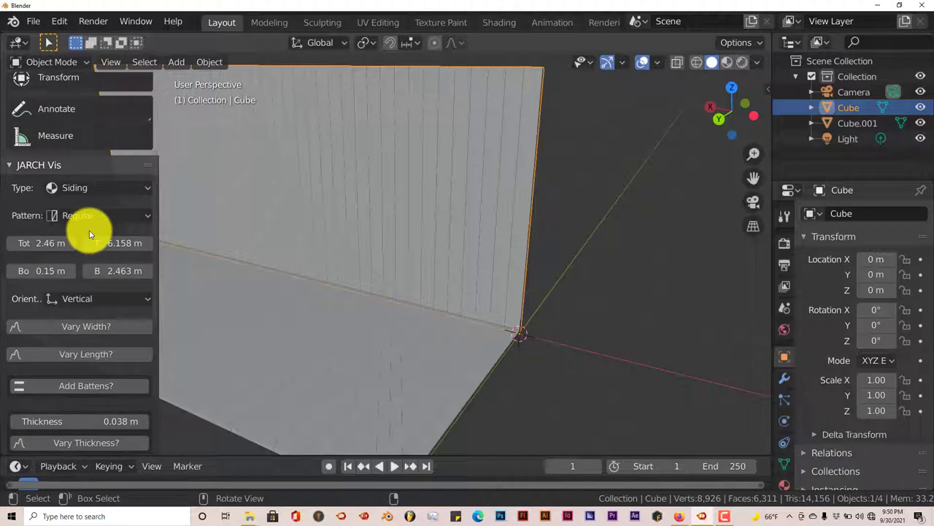
- Try Dutch Lap and Clapboard, then set the siding pattern to Tin - Regular
left_click(92, 219)
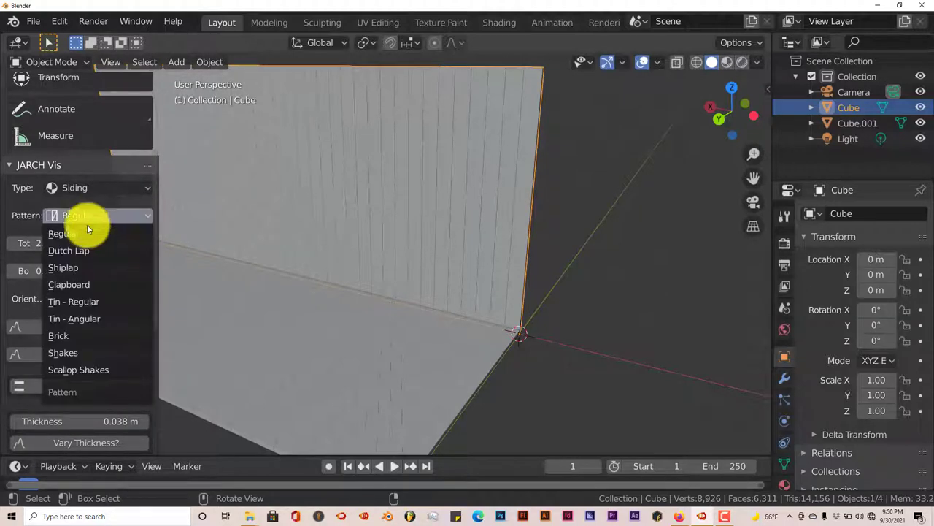
left_click(77, 248)
middle_click_drag(296, 235, 242, 233)
left_click(106, 216)
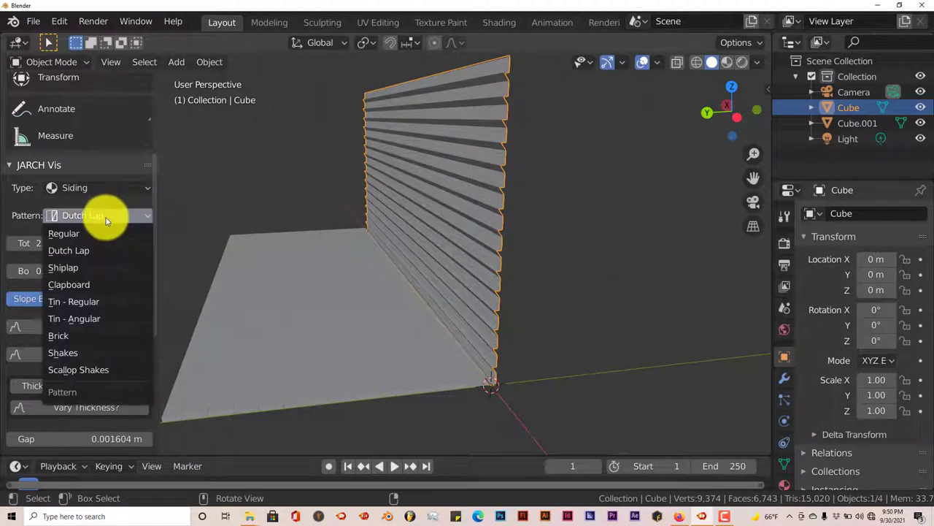
left_click(89, 283)
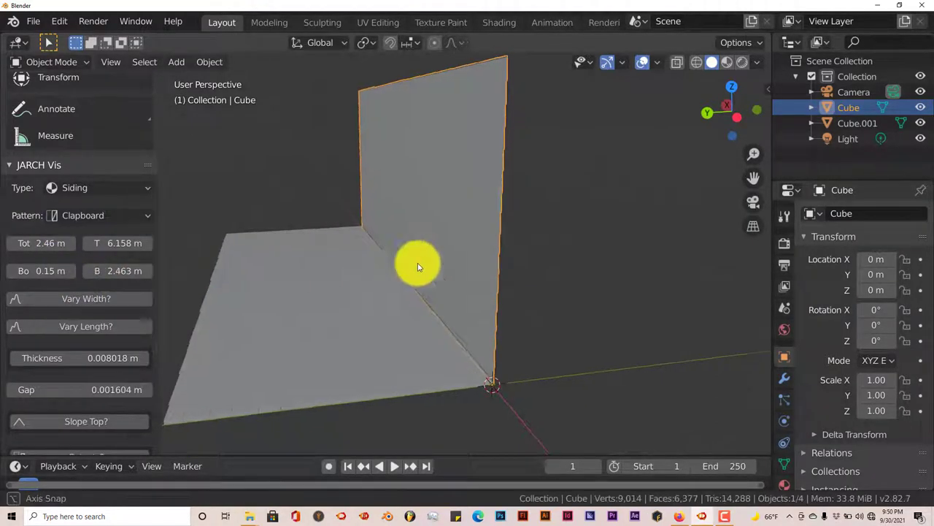
scroll(438, 261, "up", 10)
middle_click_drag(440, 263, 430, 248)
left_click(120, 219)
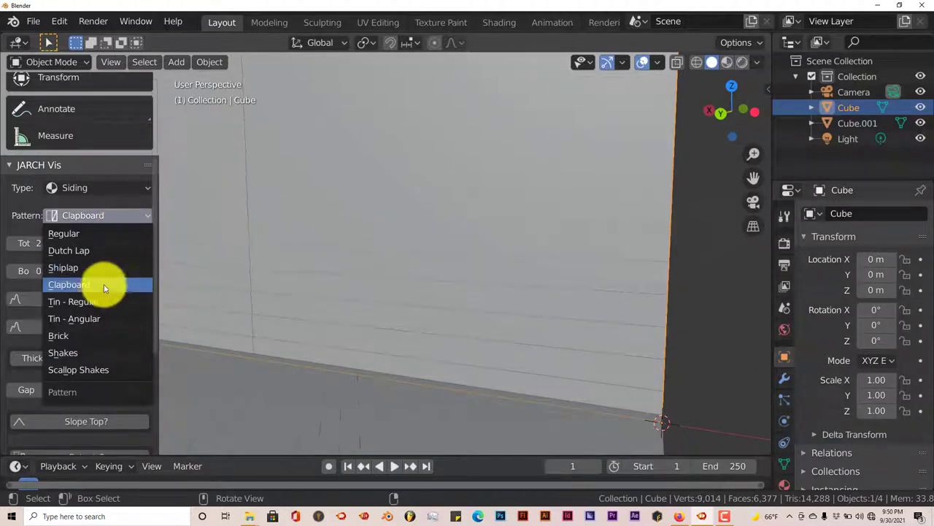
left_click(96, 302)
mouse_move(343, 286)
middle_mouse_down()
mouse_move(382, 278)
mouse_move(375, 292)
mouse_move(356, 294)
middle_mouse_up()
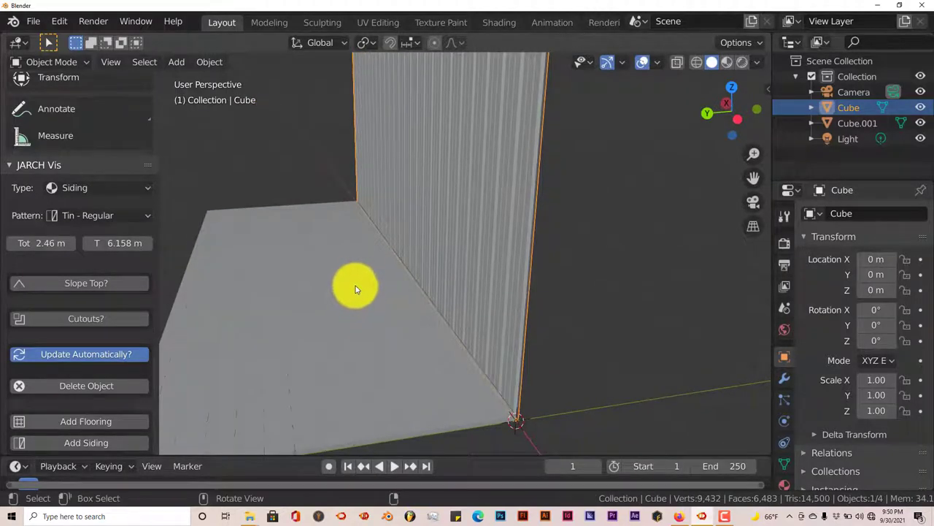
middle_click_drag(363, 281, 431, 264)
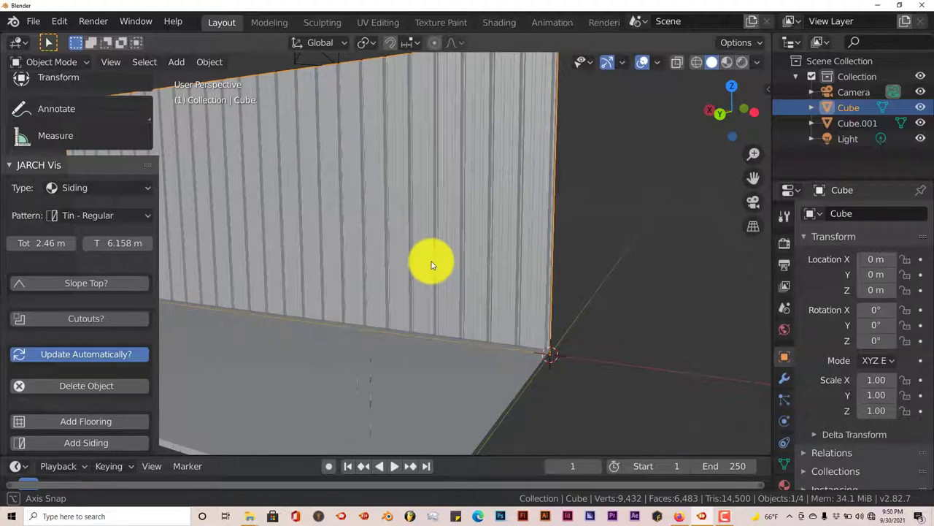
middle_click_drag(431, 260, 397, 261)
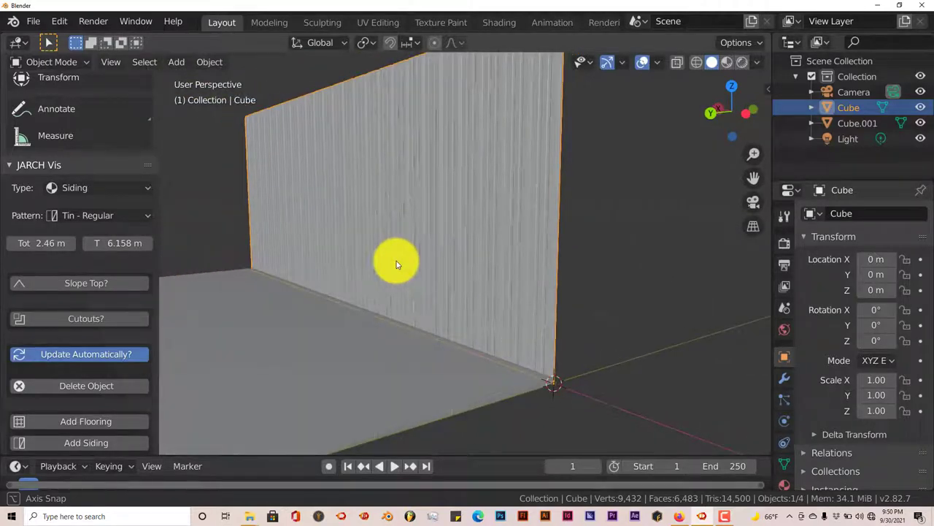
scroll(365, 262, "down", 5)
middle_click_drag(321, 290, 369, 289)
scroll(167, 355, "down", 4)
scroll(137, 356, "down", 1)
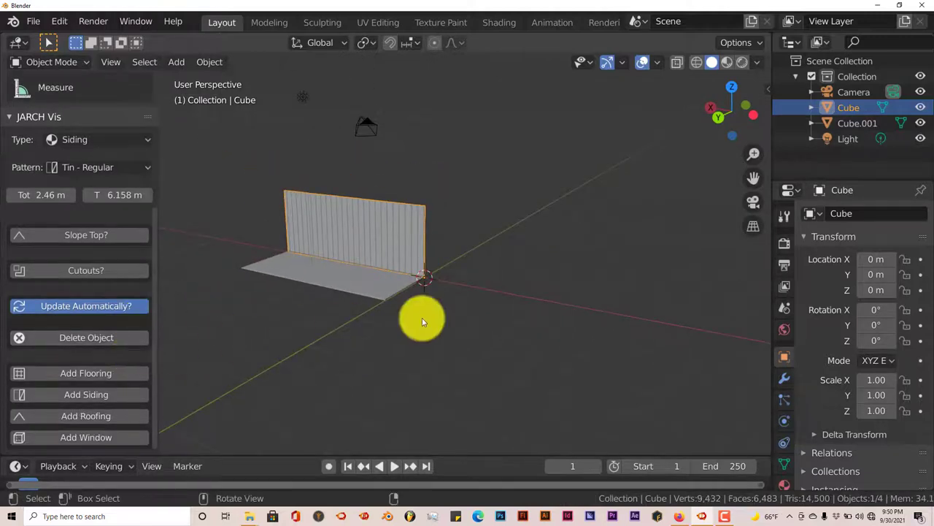
scroll(422, 319, "up", 6)
middle_click_drag(397, 309, 531, 270)
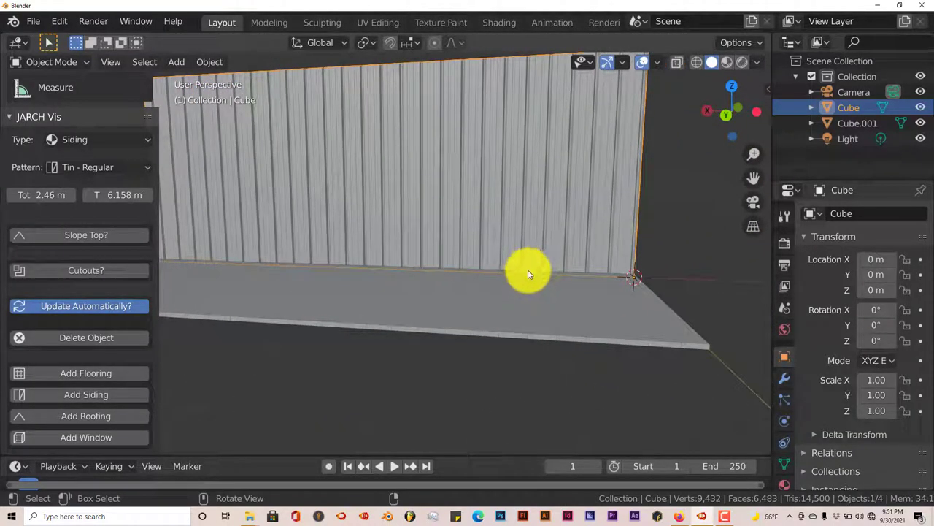
left_click(679, 516)
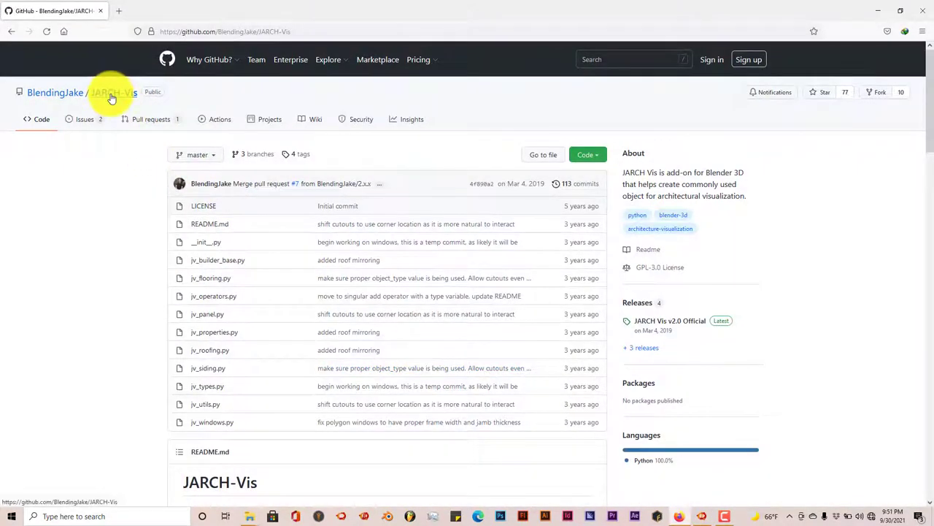
left_click(878, 10)
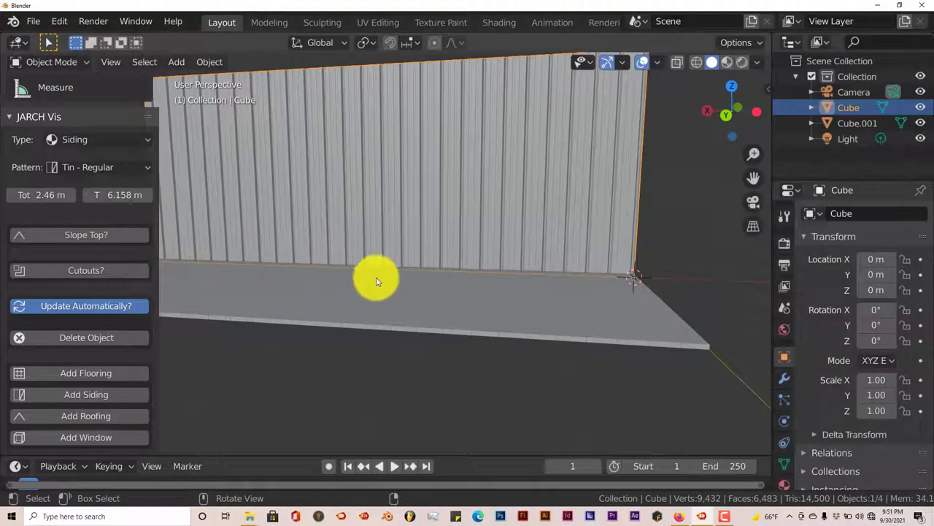
middle_click_drag(375, 277, 336, 284)
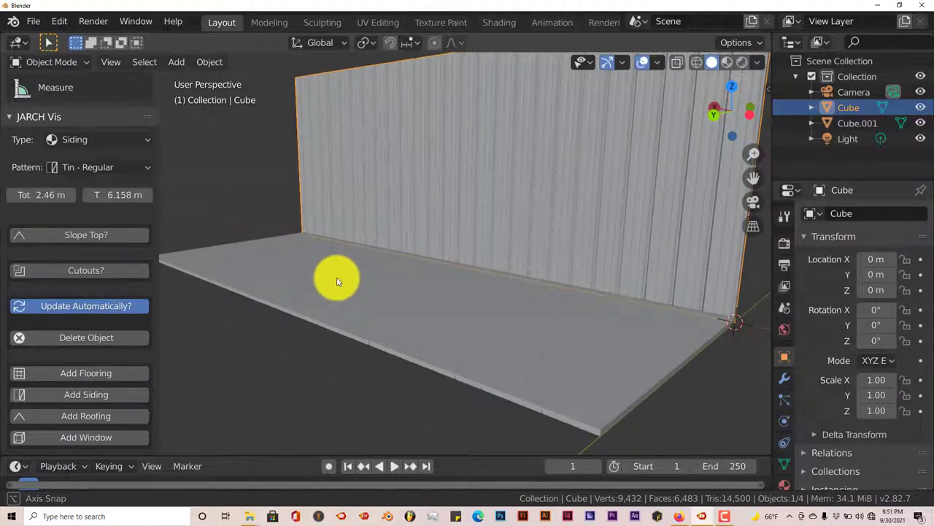
middle_click_drag(471, 258, 452, 259)
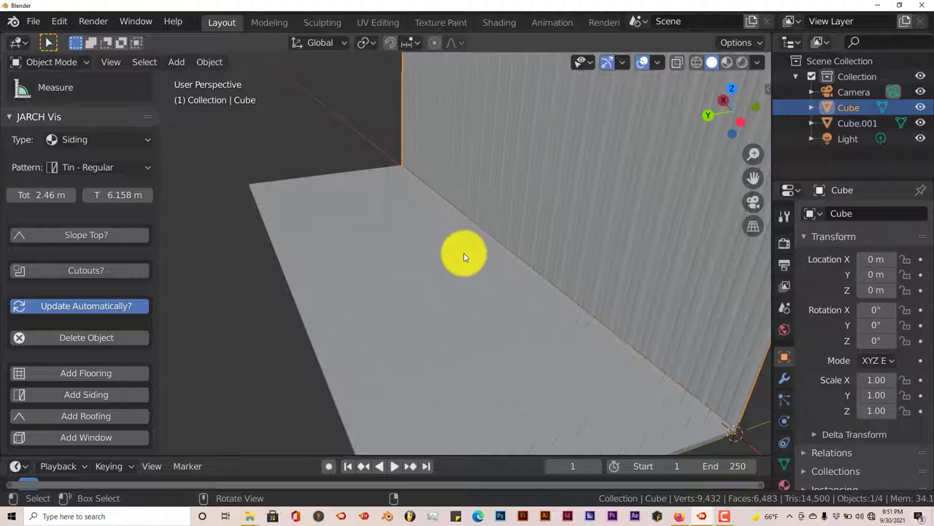
mouse_move(463, 253)
middle_mouse_down()
mouse_move(492, 246)
mouse_move(475, 257)
middle_mouse_up()
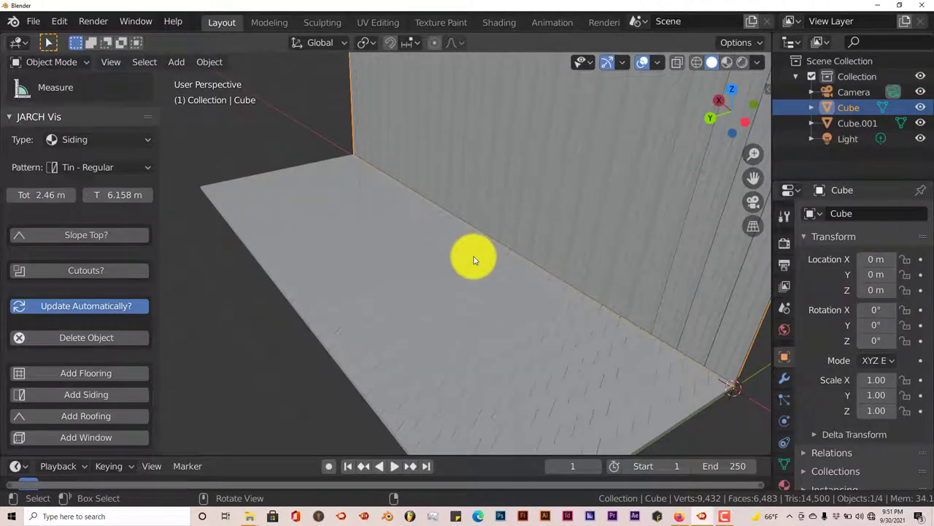